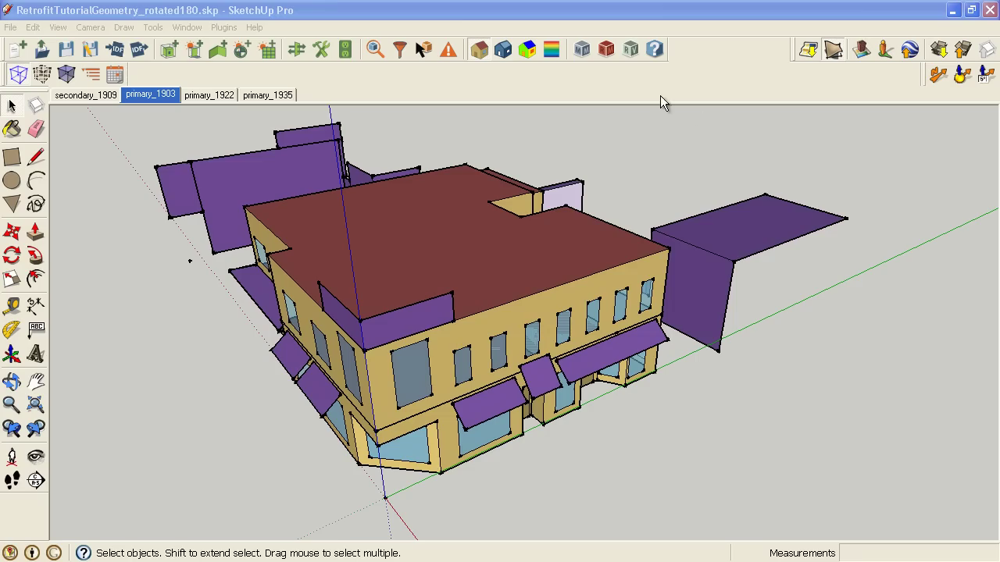
Load the baseline simulation results from the data path in Rendering Settings.
click(632, 50)
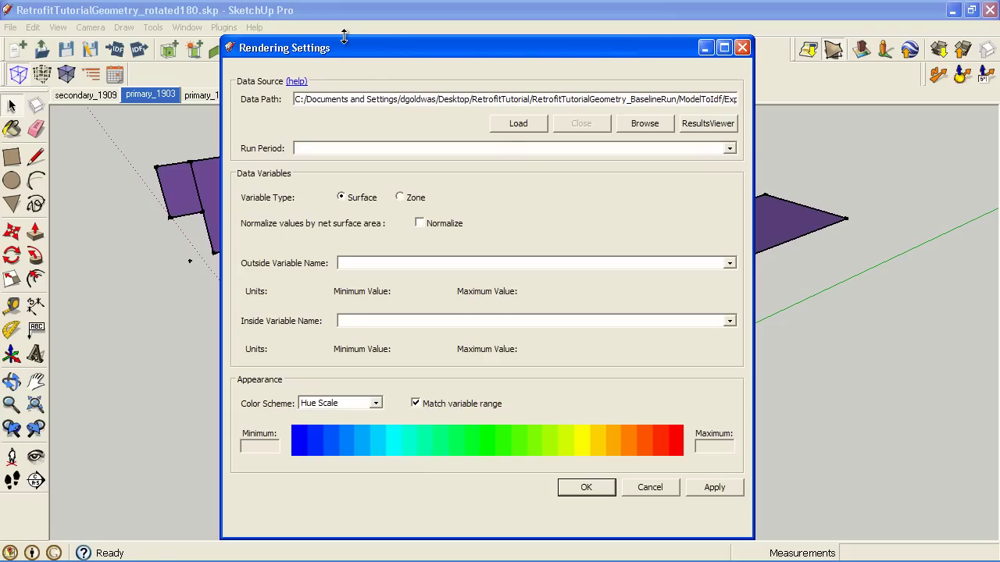
click(517, 124)
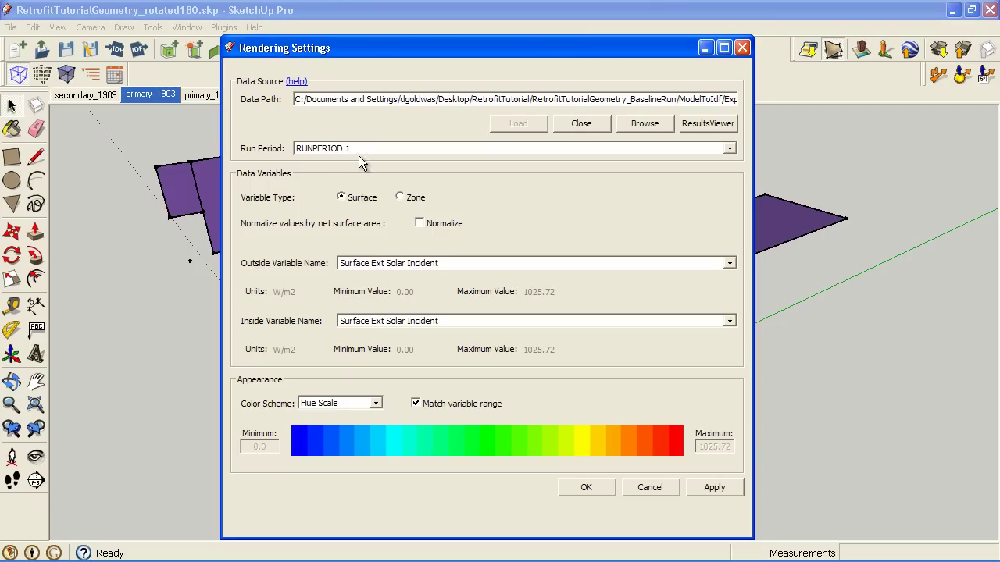
Set both outside and inside variables to Surface Outside Temperature, then apply and close.
click(728, 264)
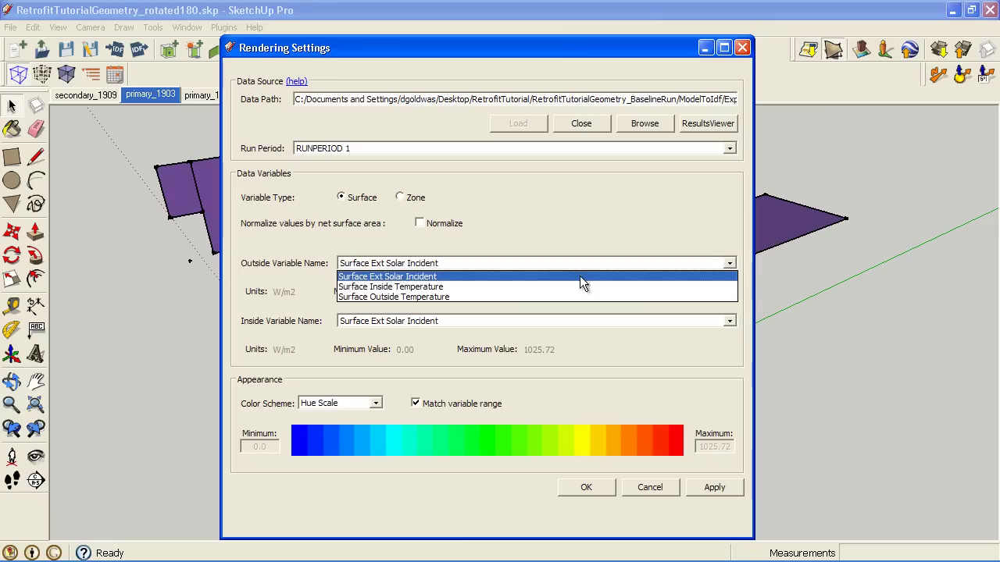
click(475, 295)
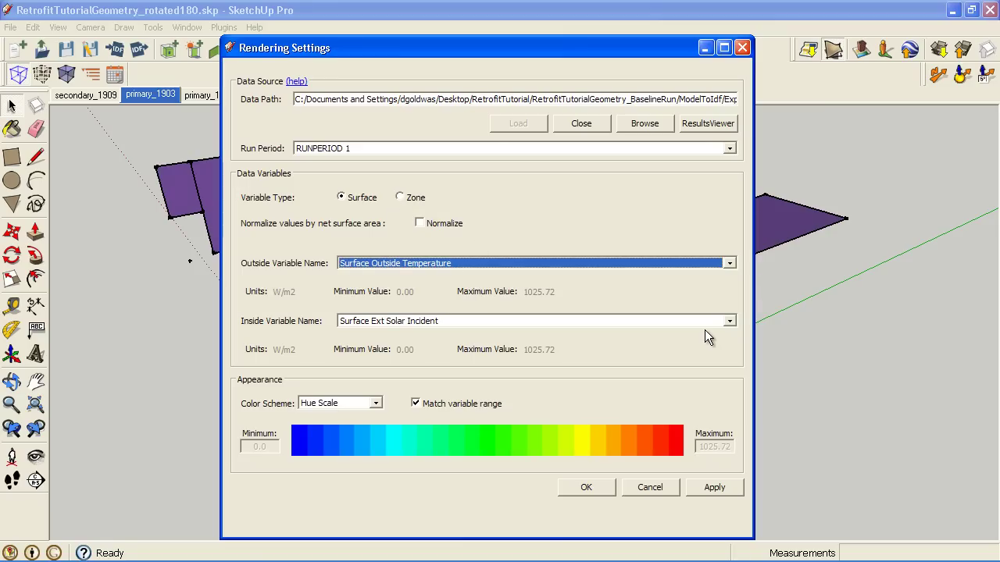
click(725, 320)
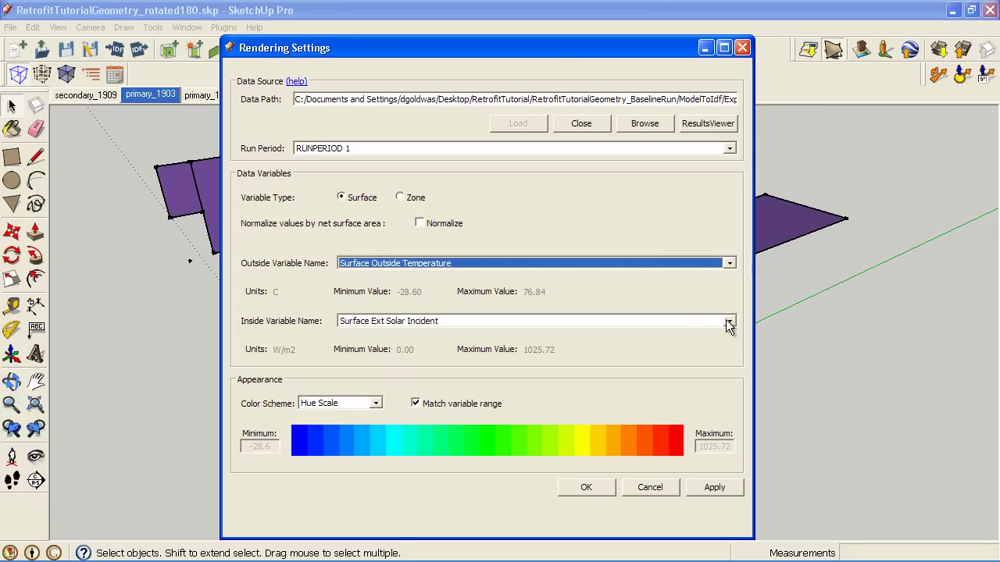
click(733, 320)
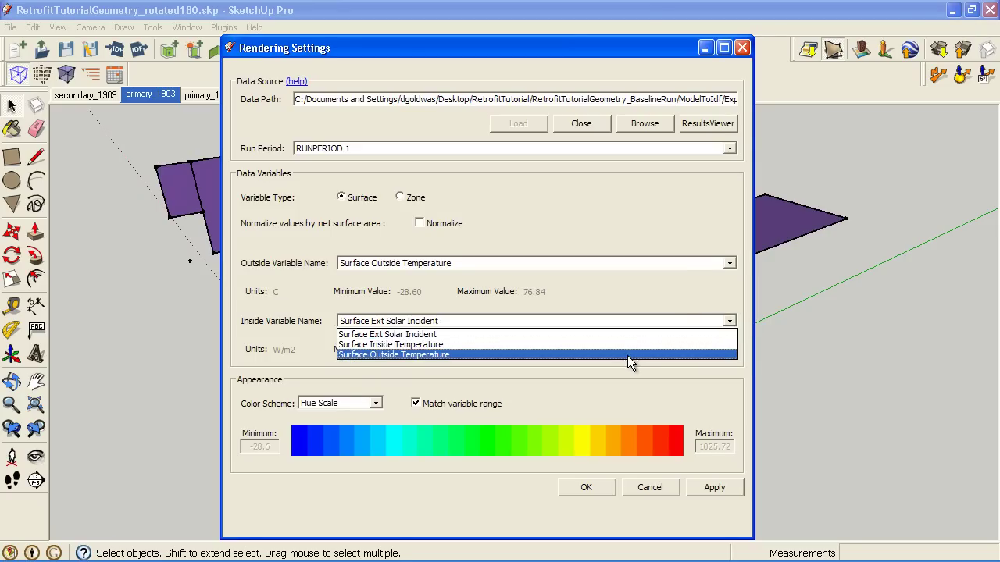
click(628, 355)
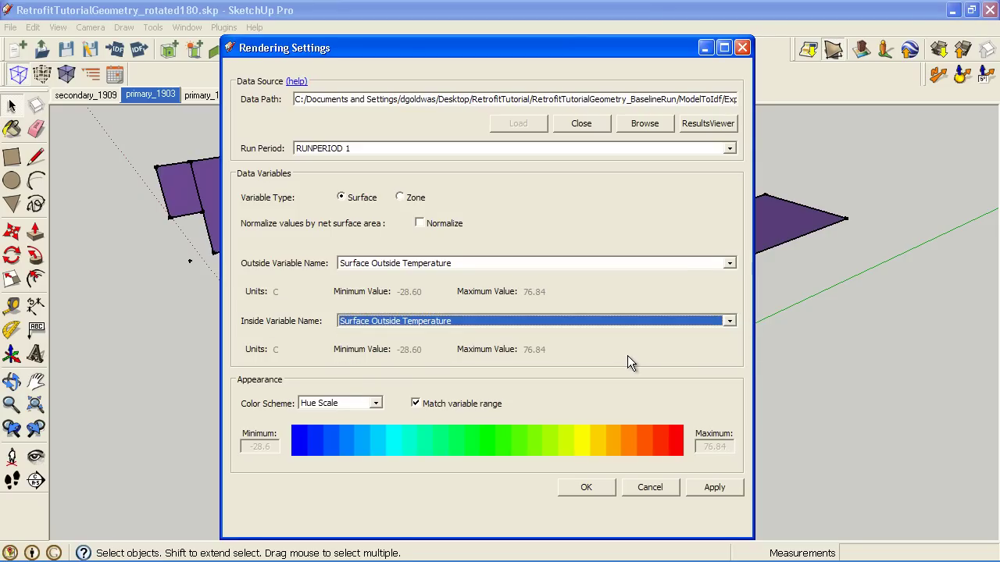
click(703, 488)
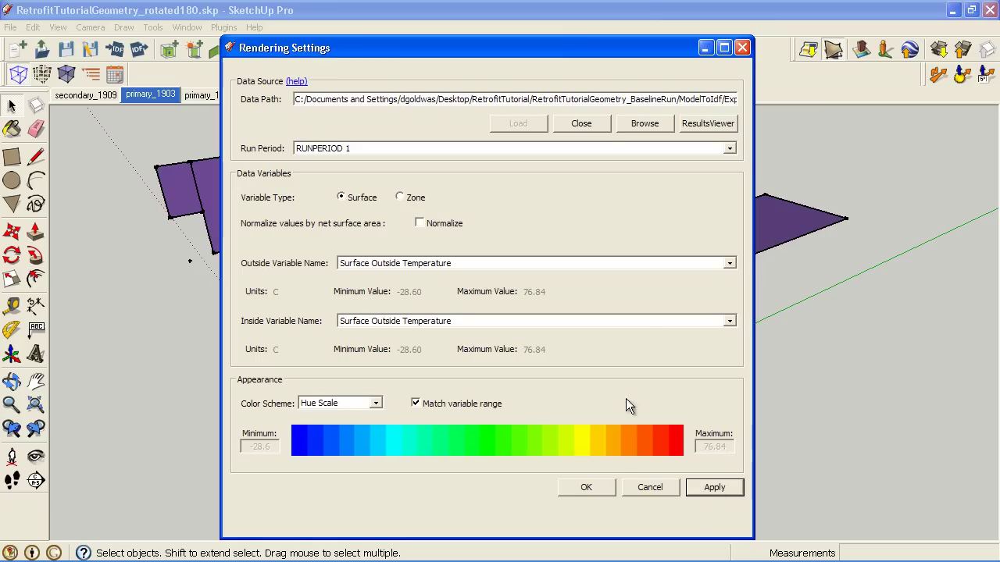
click(591, 486)
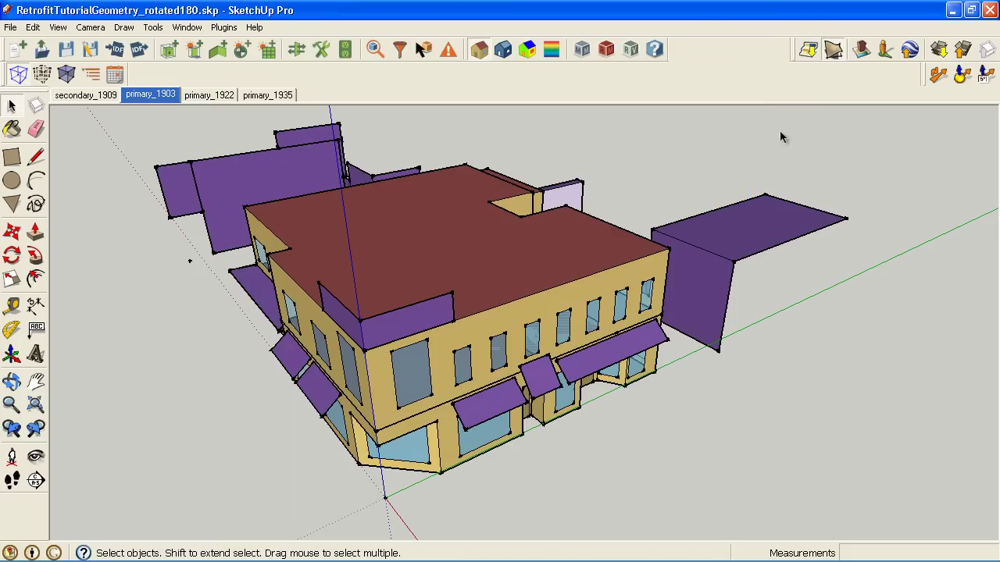
Switch to data colouring and enable shadows set to 2:05 PM on April 13.
click(529, 51)
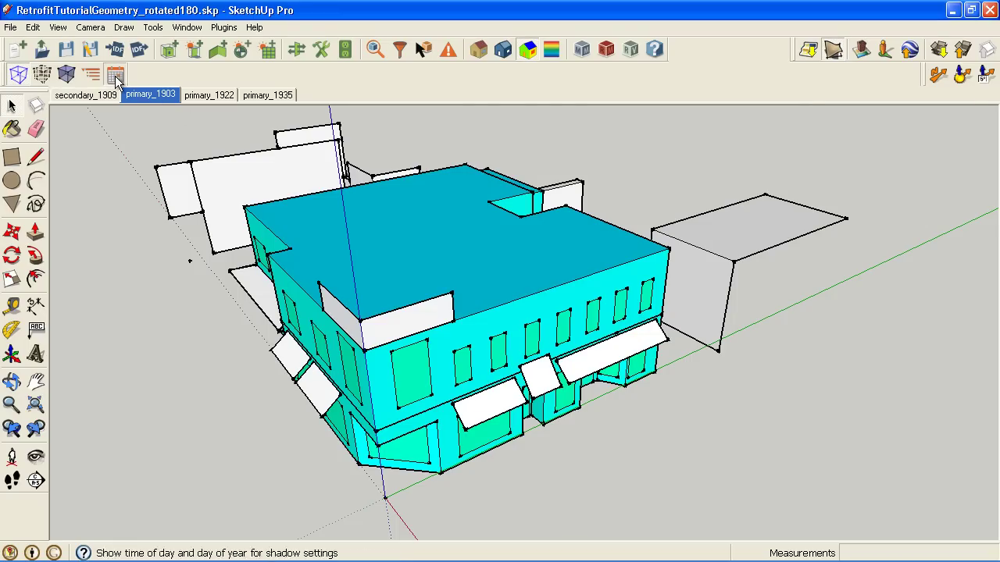
click(115, 75)
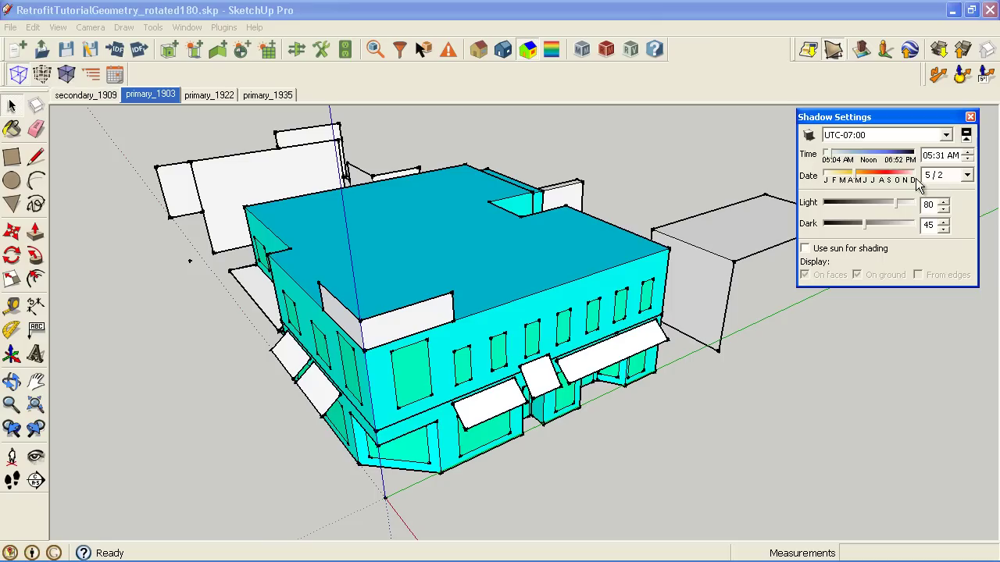
drag(836, 160, 847, 156)
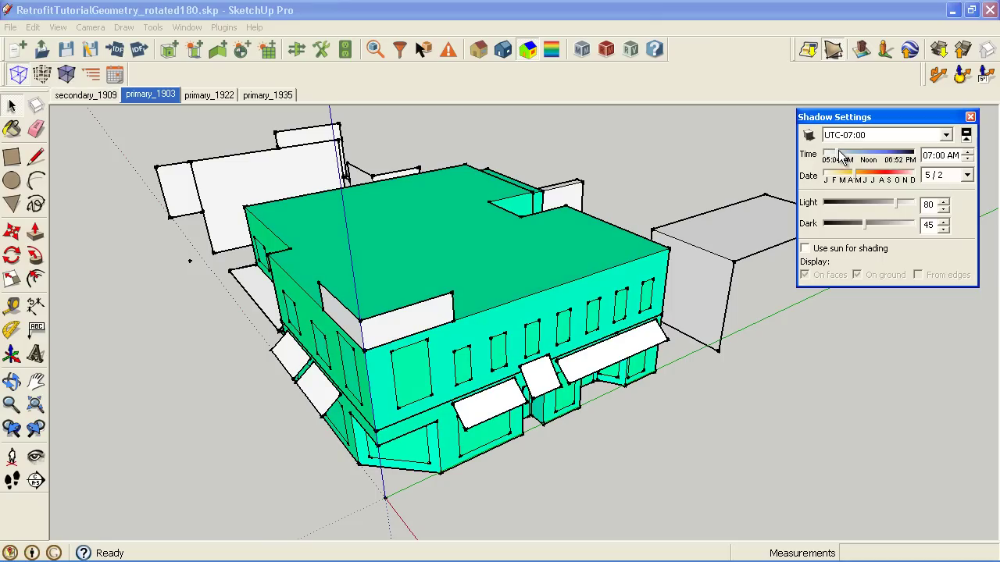
click(809, 136)
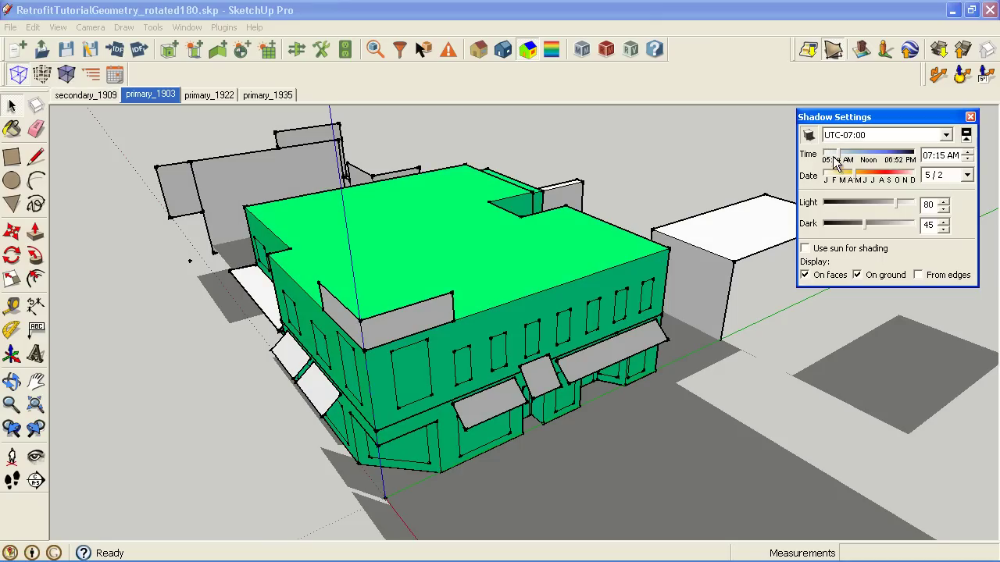
mouse_move(837, 159)
mouse_down()
mouse_move(851, 160)
mouse_move(859, 178)
mouse_move(902, 178)
mouse_move(851, 178)
mouse_move(862, 154)
mouse_move(885, 154)
mouse_up()
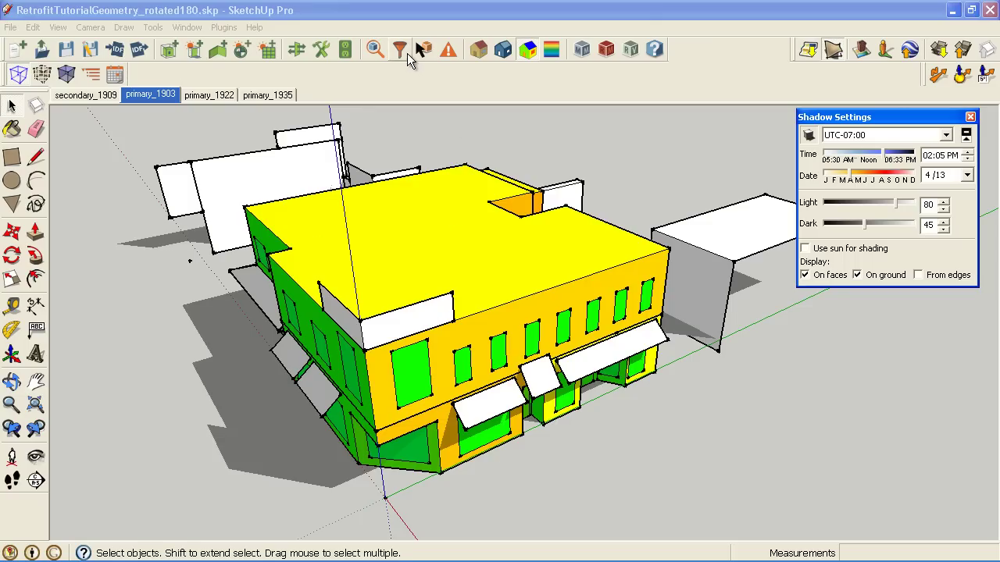
Read facade surface temperatures near 55 C, then orbit to the building's opposite side.
click(424, 51)
mouse_move(484, 367)
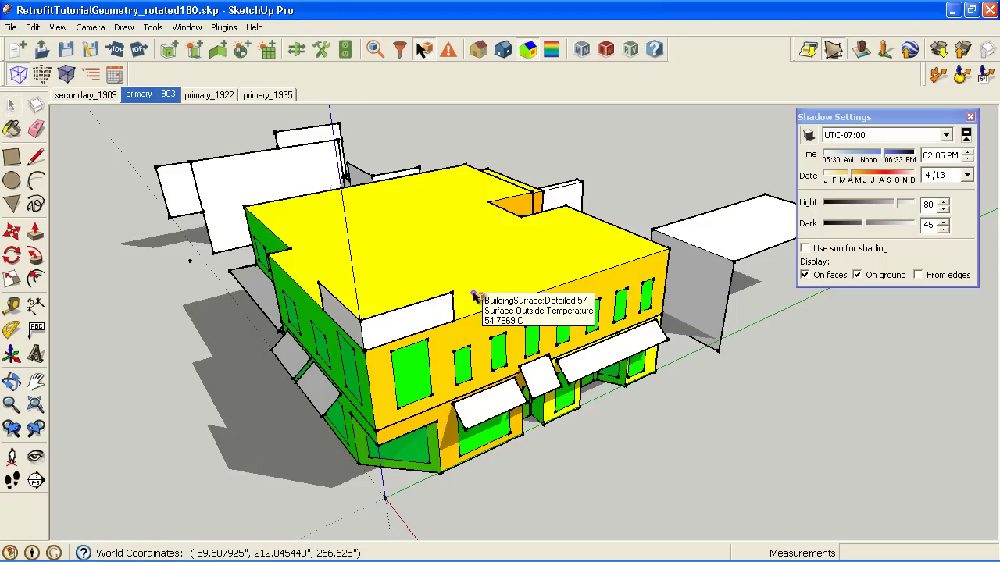
click(12, 381)
mouse_move(297, 435)
mouse_down()
mouse_move(451, 289)
mouse_move(745, 348)
mouse_move(398, 464)
mouse_move(388, 391)
mouse_move(312, 339)
mouse_move(142, 348)
mouse_move(601, 311)
mouse_move(541, 328)
mouse_move(403, 315)
mouse_move(208, 317)
mouse_move(710, 399)
mouse_move(722, 392)
mouse_up()
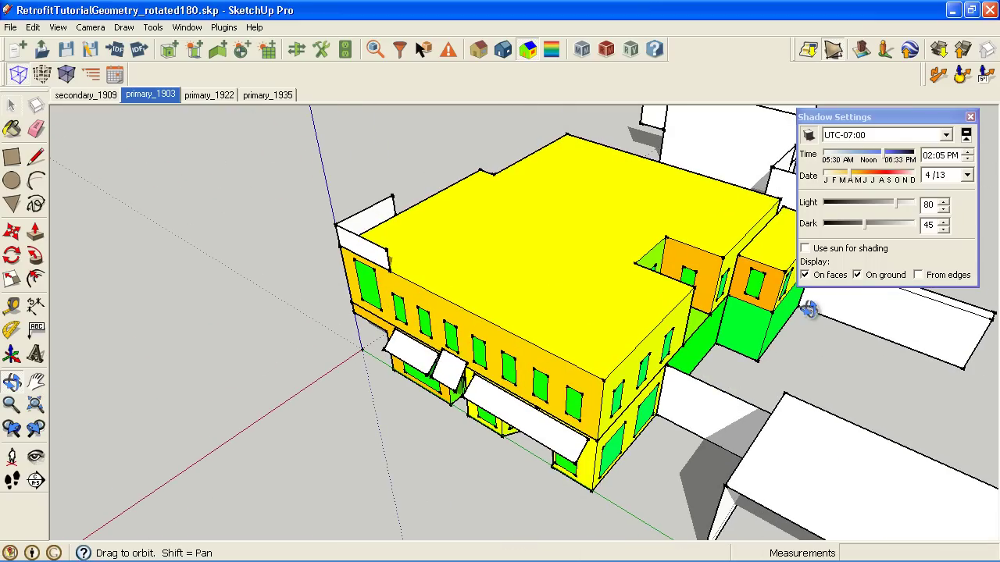
Turn off data colouring and open the baseline results in Results Viewer.
click(480, 49)
click(629, 49)
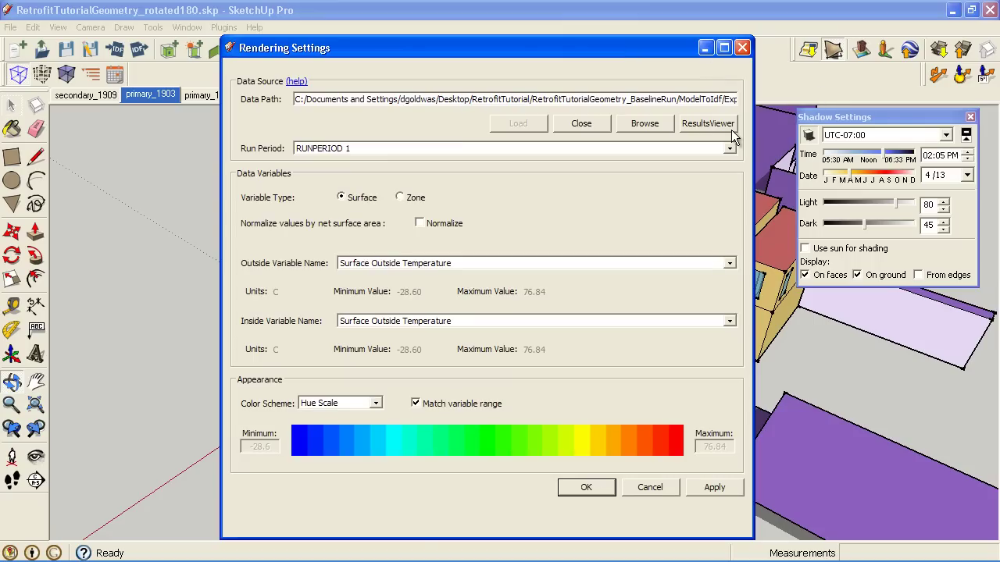
click(731, 130)
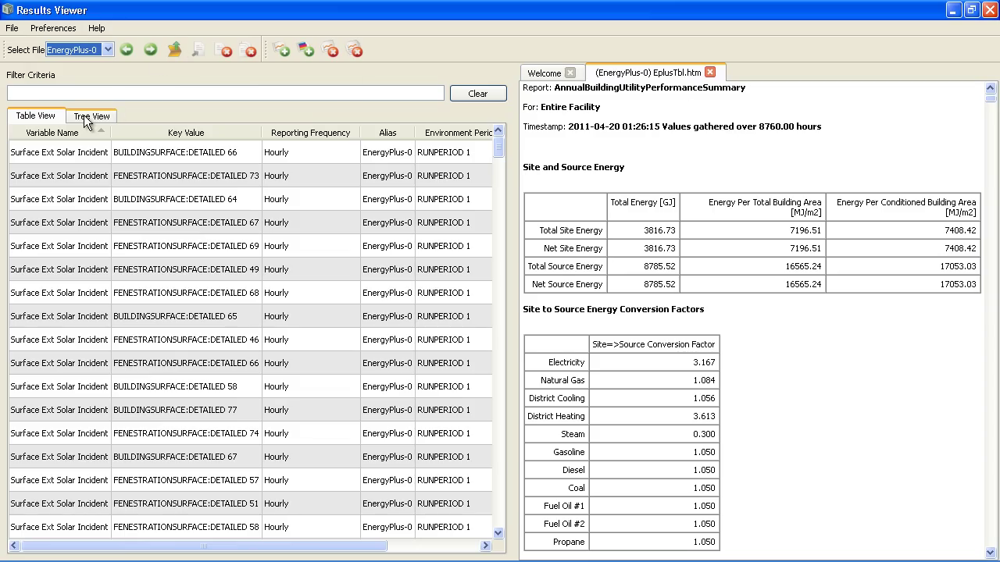
Line-plot Surface Inside Temperature for BUILDINGSURFACE:DETAILED 20 from the tree view.
click(85, 116)
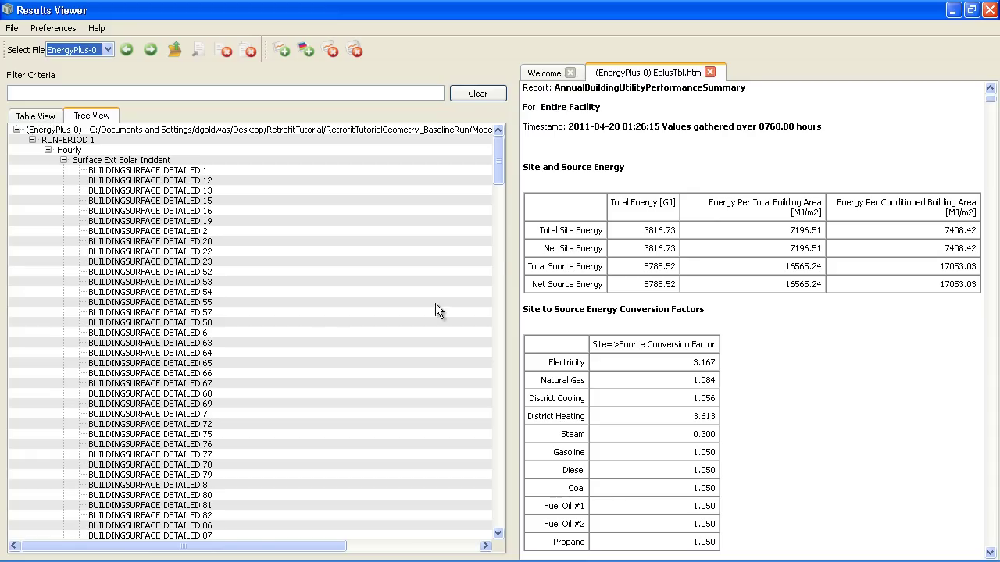
mouse_move(500, 167)
mouse_down()
mouse_move(460, 298)
mouse_move(483, 150)
mouse_up()
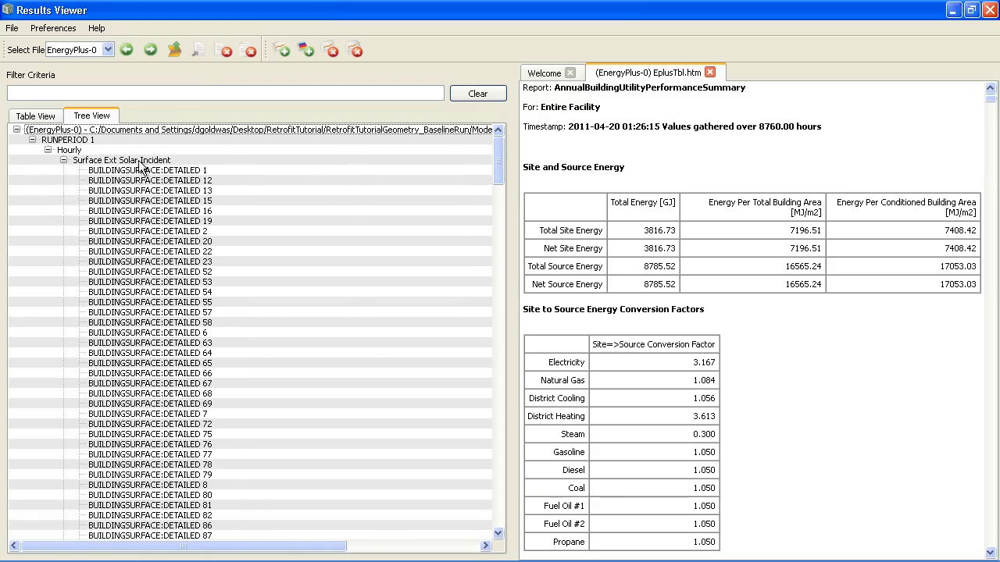
click(63, 160)
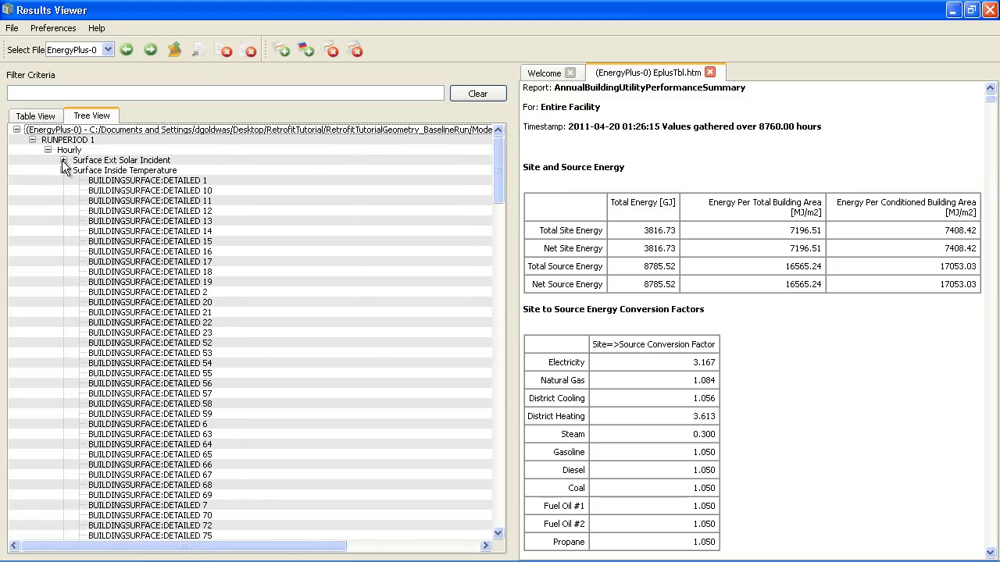
click(148, 302)
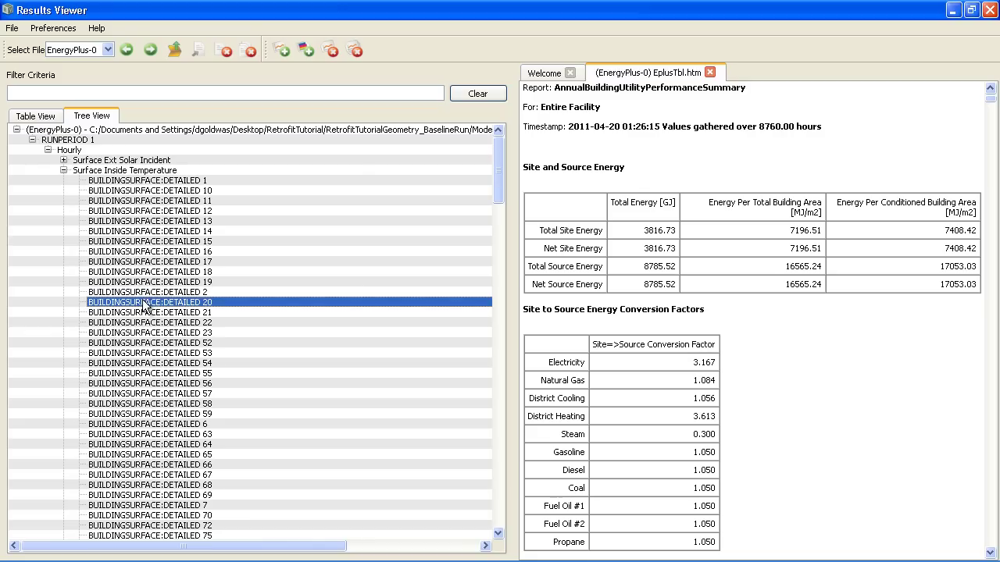
right_click(143, 304)
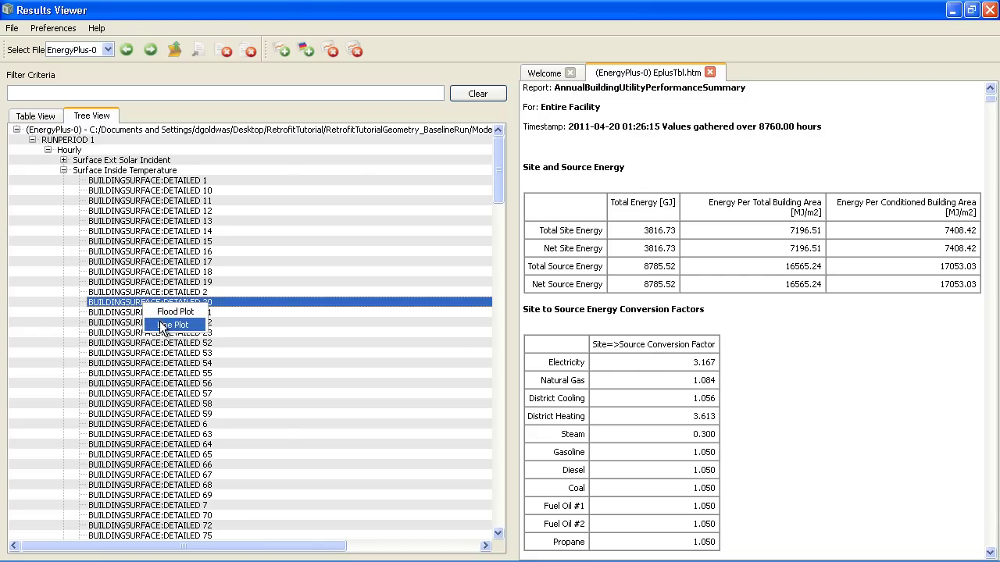
click(163, 326)
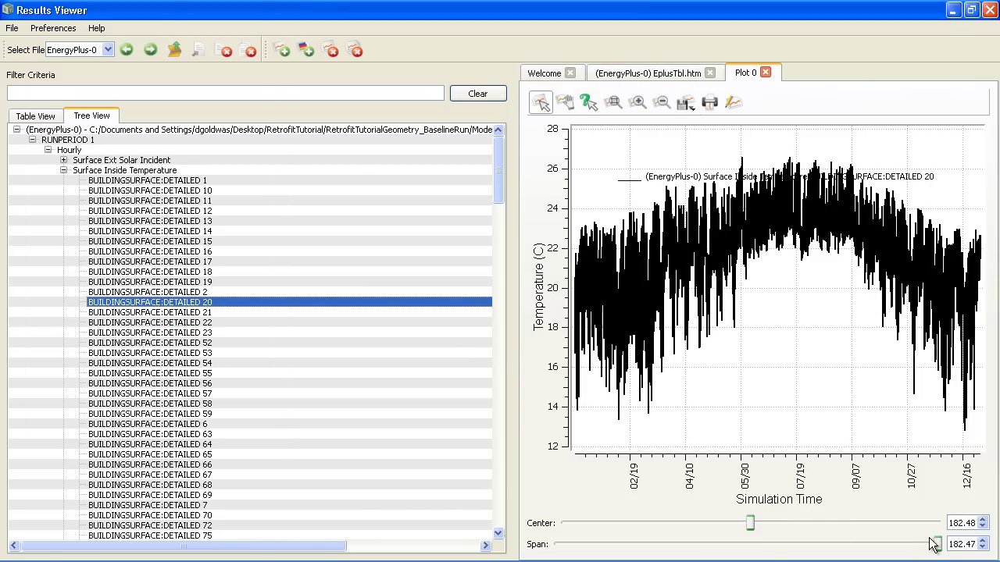
Narrow the plot to about fifty days from late April to July.
drag(937, 544, 663, 544)
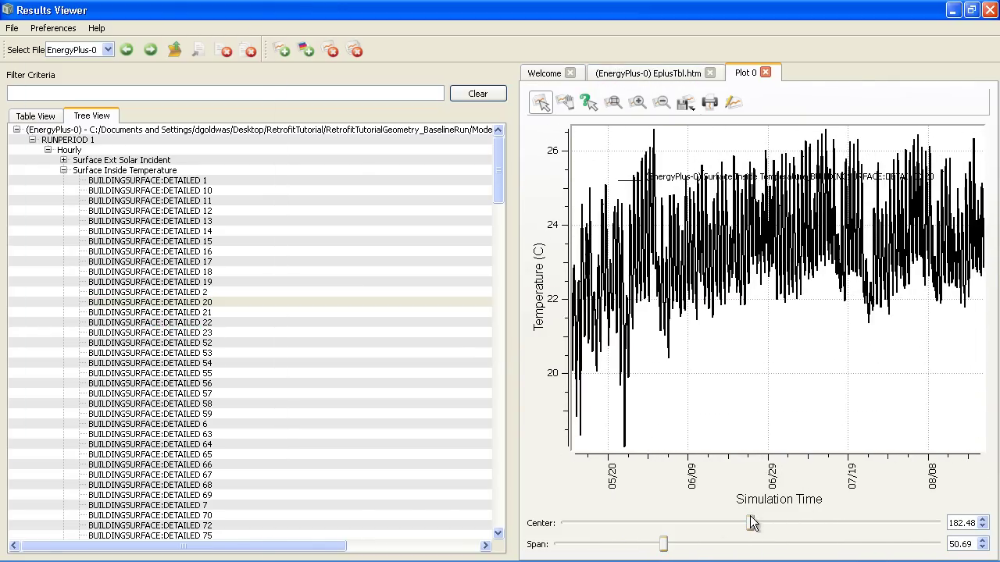
drag(750, 524, 733, 523)
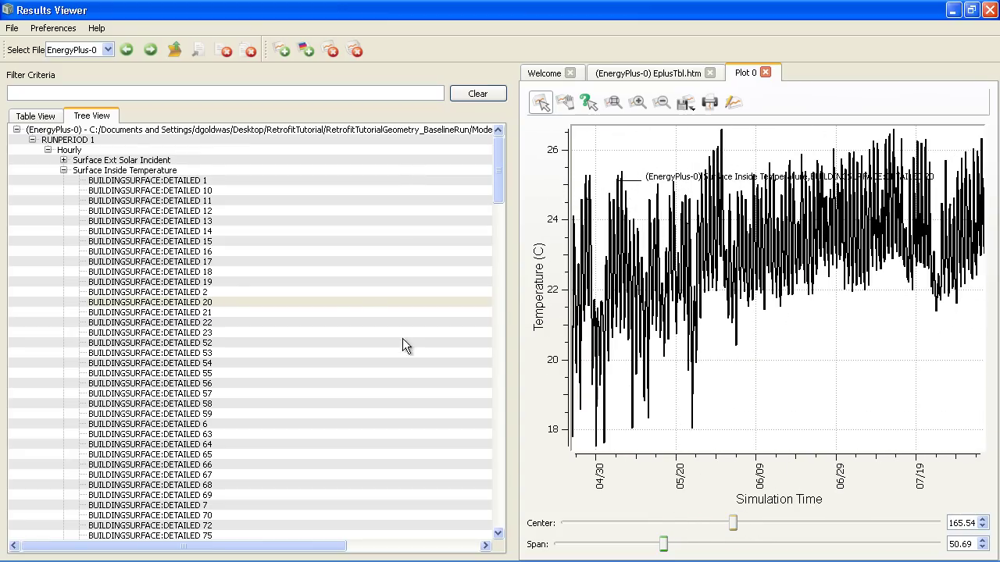
click(202, 306)
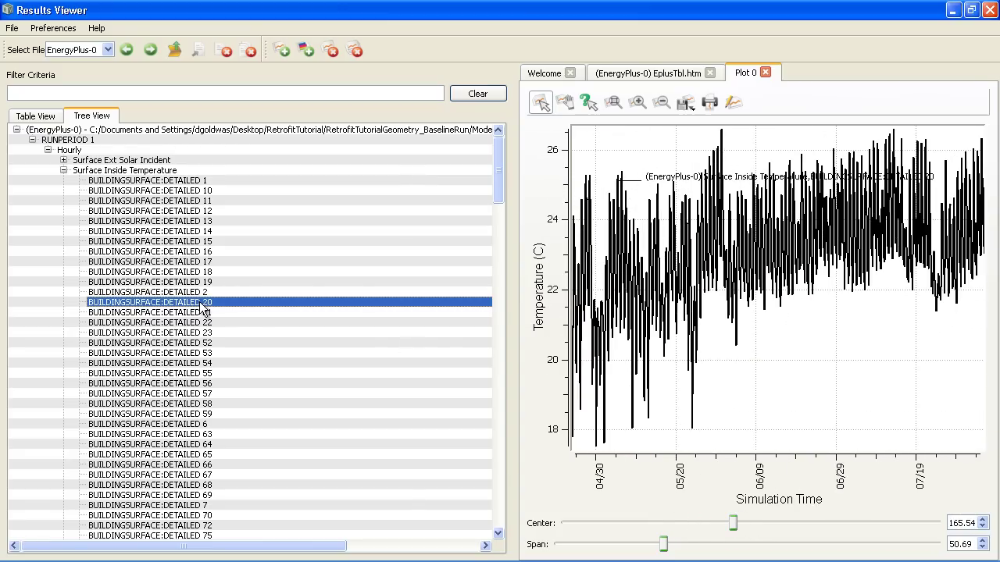
right_click(204, 305)
click(215, 311)
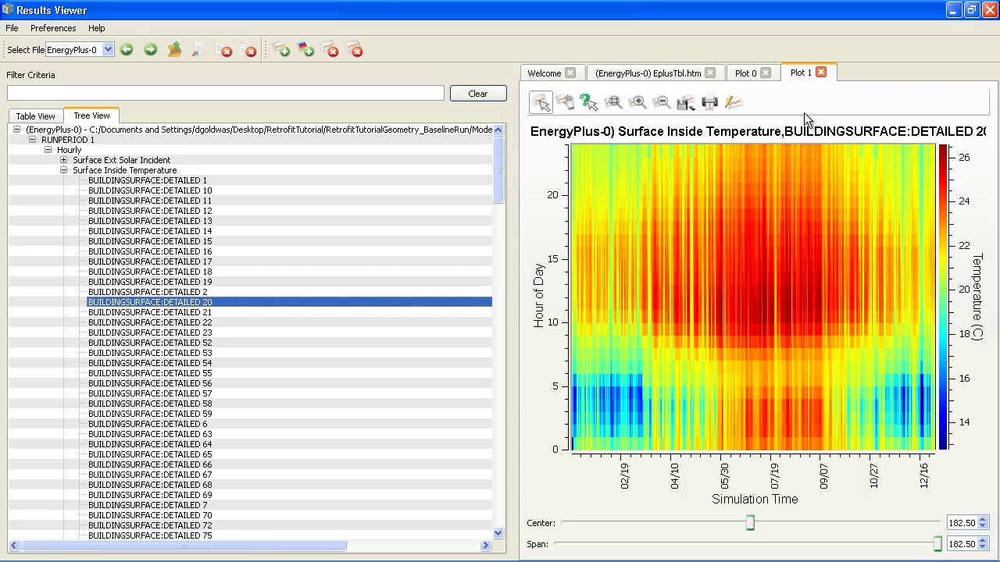
Close both plots, review the End Uses table, then return to SketchUp with Rendering Settings closed.
click(821, 73)
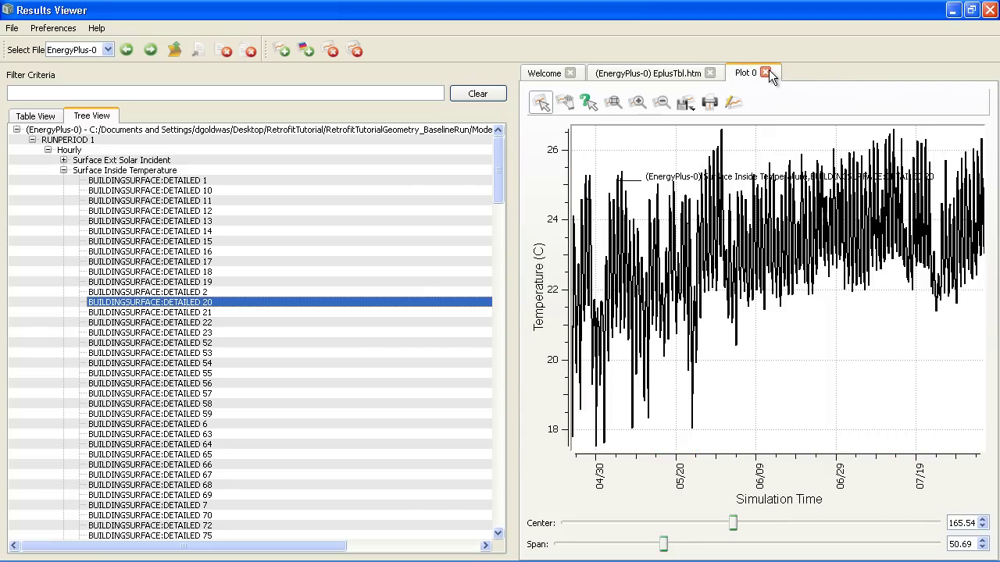
click(765, 72)
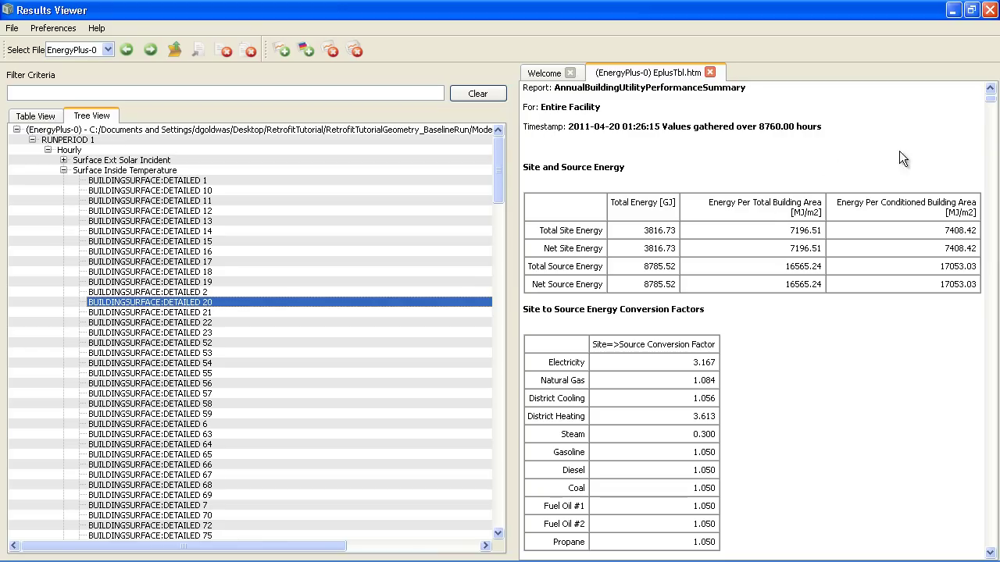
scroll(820, 182, down, 3)
scroll(820, 182, down, 3)
scroll(820, 182, down, 2)
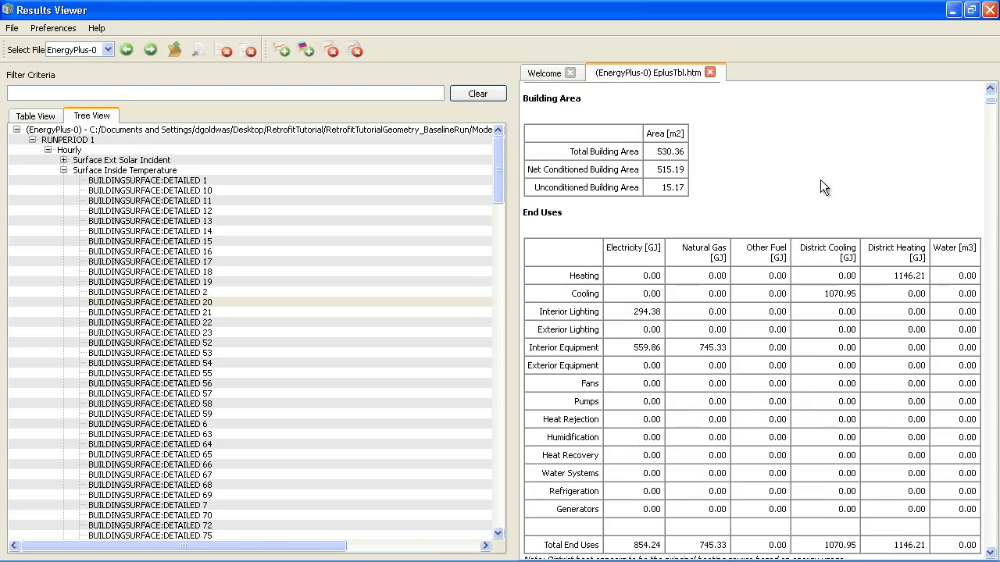
scroll(819, 181, down, 3)
scroll(819, 181, down, 3)
scroll(818, 182, down, 2)
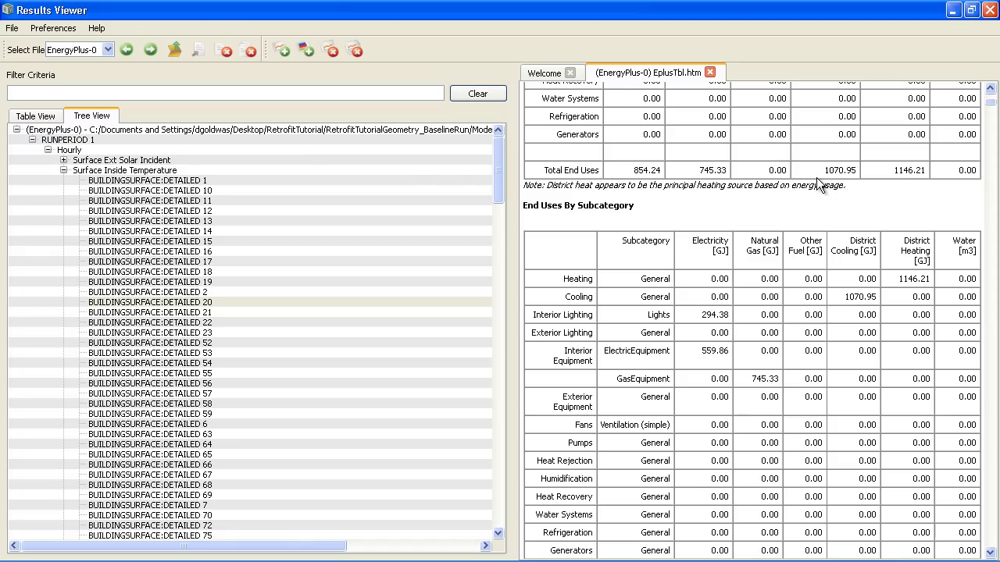
scroll(818, 181, up, 2)
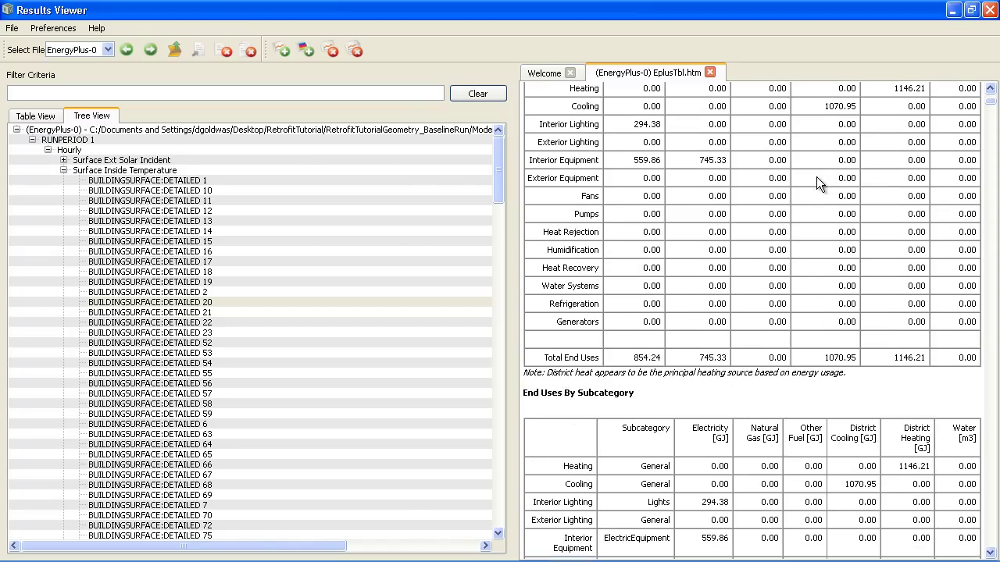
scroll(816, 177, up, 6)
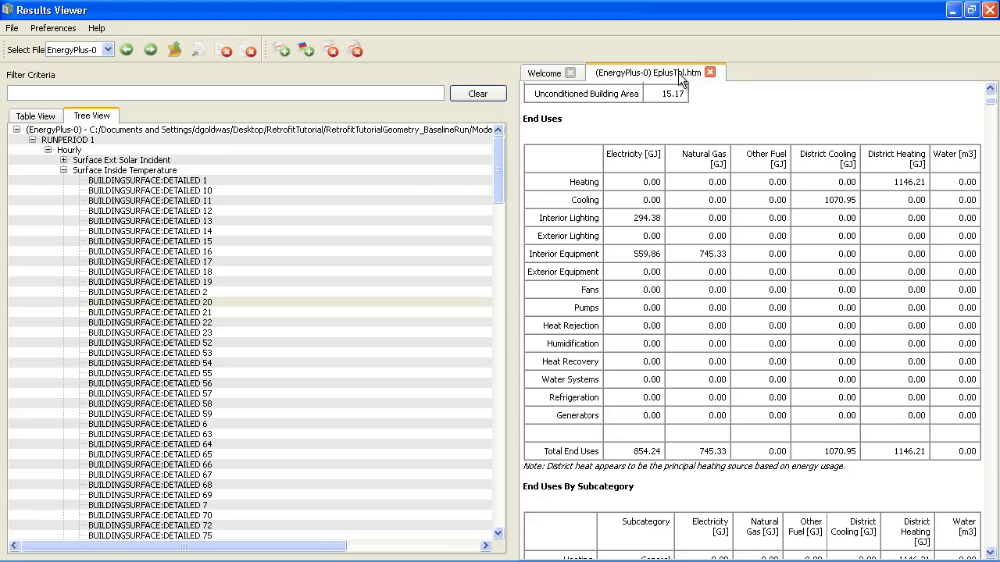
click(953, 11)
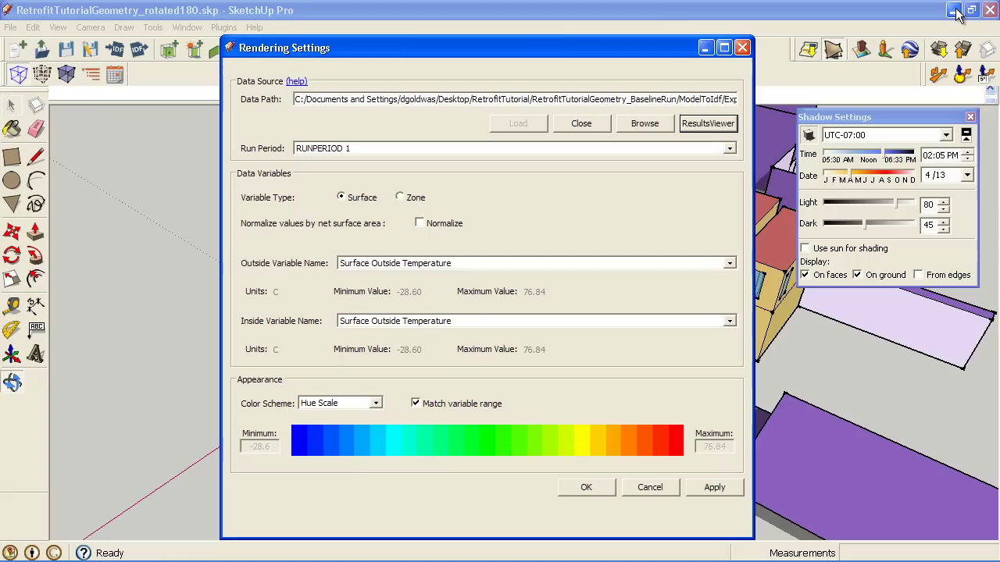
click(742, 48)
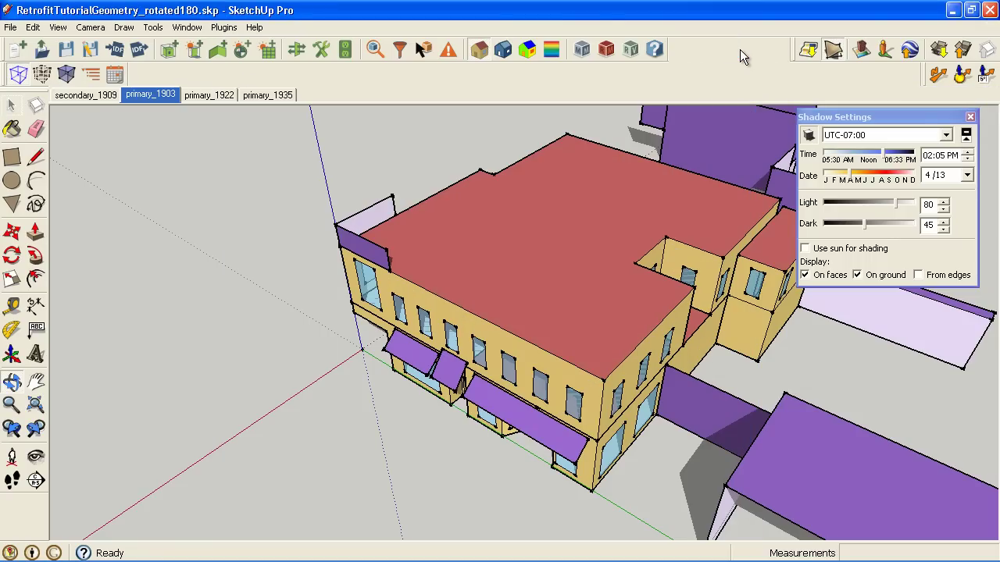